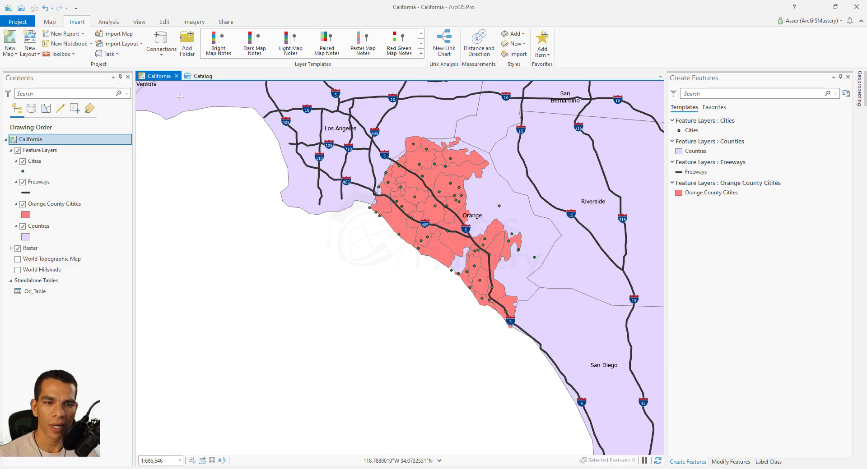
Step: Add a graphics layer to the California map and make it the selected layer
{"action": "left_click", "coordinate": [53, 22]}
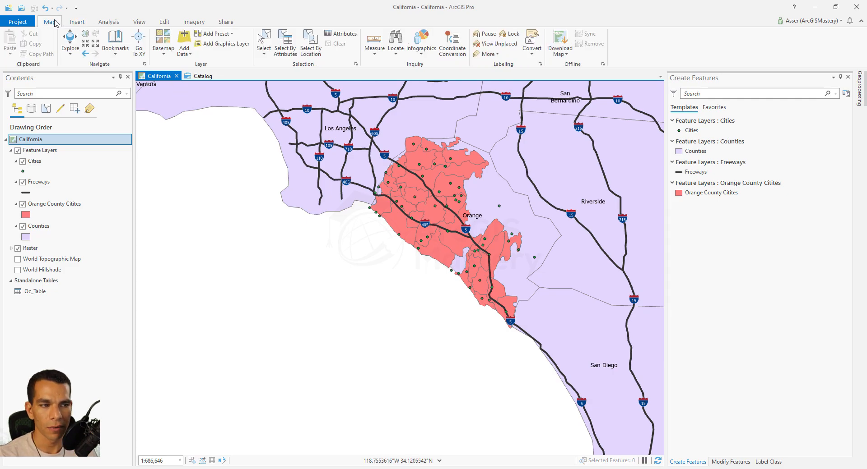
{"action": "left_click", "coordinate": [223, 46]}
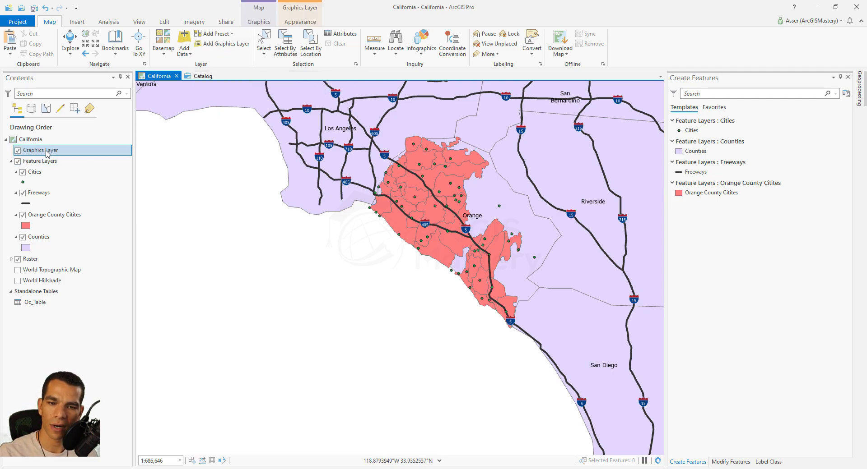
{"action": "left_click", "coordinate": [47, 172]}
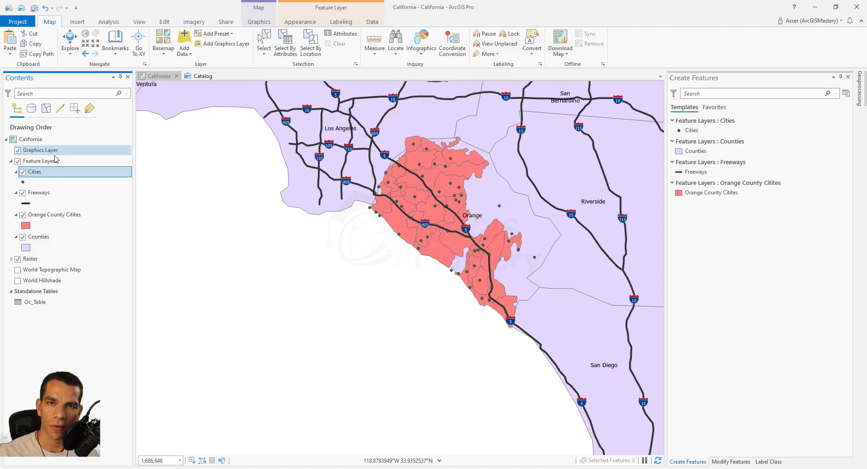
{"action": "left_click", "coordinate": [51, 152]}
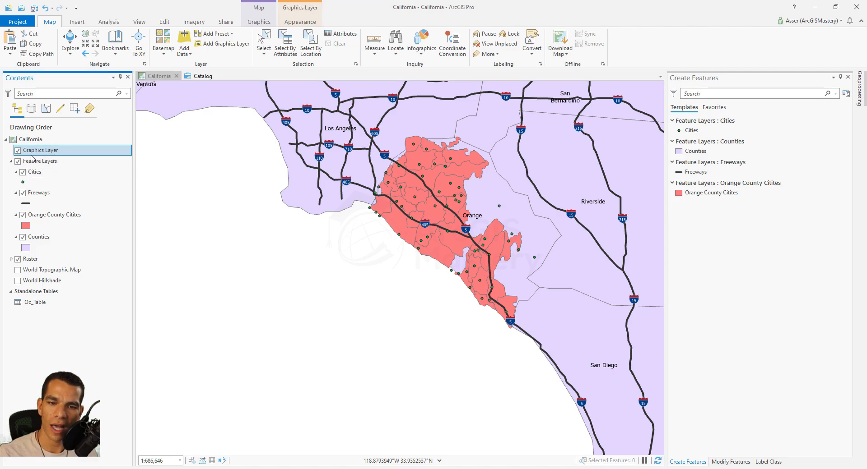
Step: Review the graphics and appearance options, and choose Graphics Layer as the target layer for inserted elements
{"action": "left_click", "coordinate": [263, 19]}
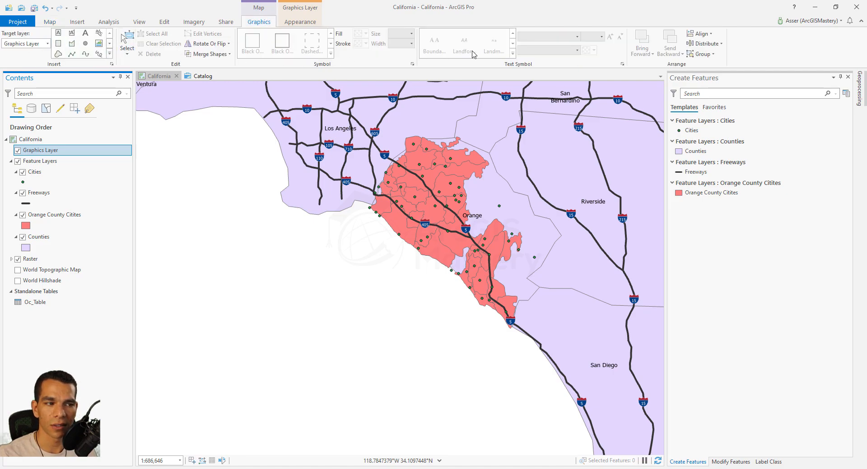
{"action": "left_click", "coordinate": [302, 22]}
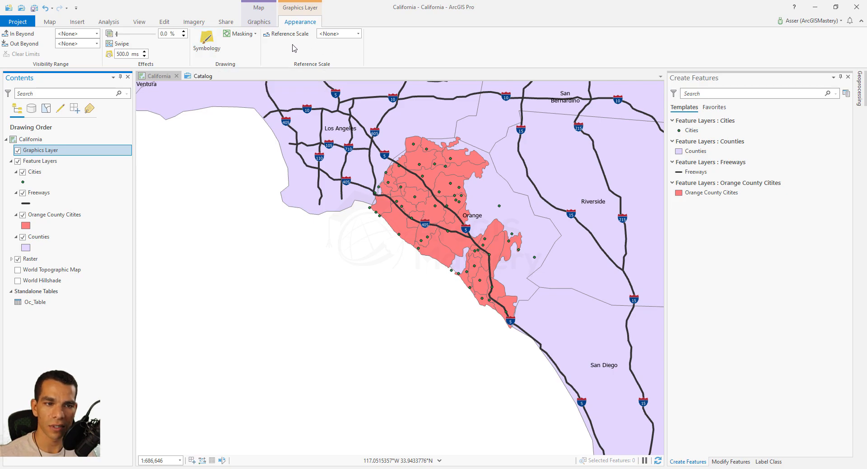
{"action": "left_click", "coordinate": [260, 23]}
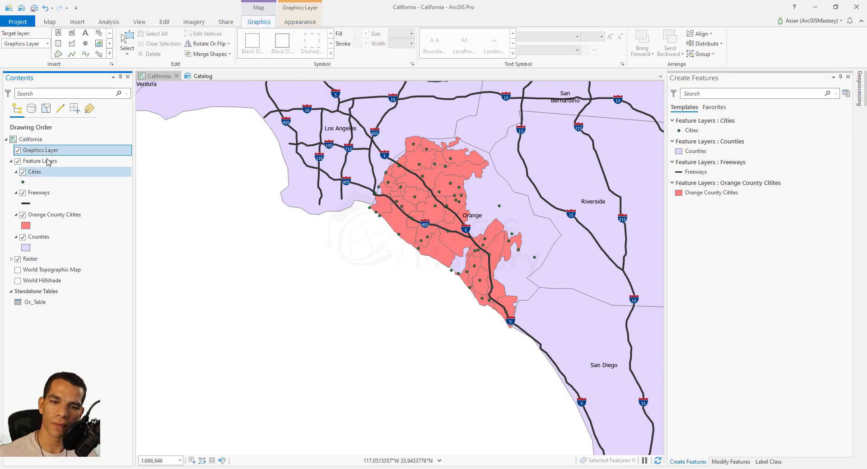
{"action": "left_click", "coordinate": [46, 44]}
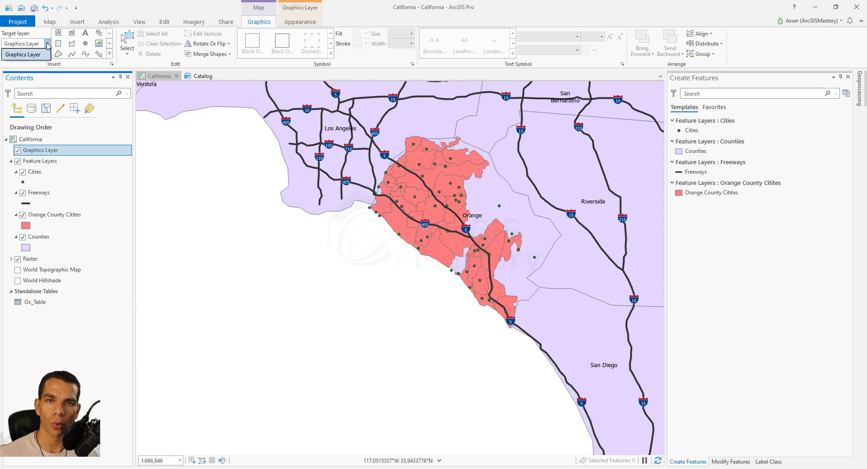
{"action": "left_click", "coordinate": [25, 55]}
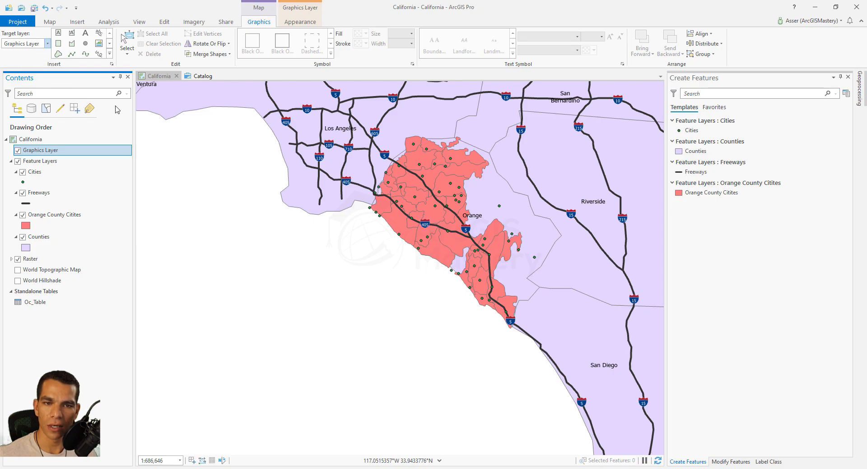
{"action": "left_click", "coordinate": [110, 54]}
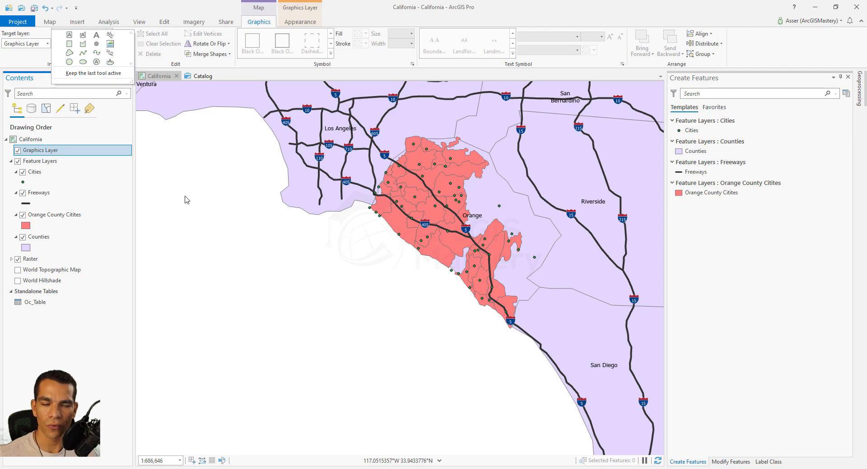
{"action": "left_click", "coordinate": [45, 154]}
{"action": "right_click", "coordinate": [45, 154]}
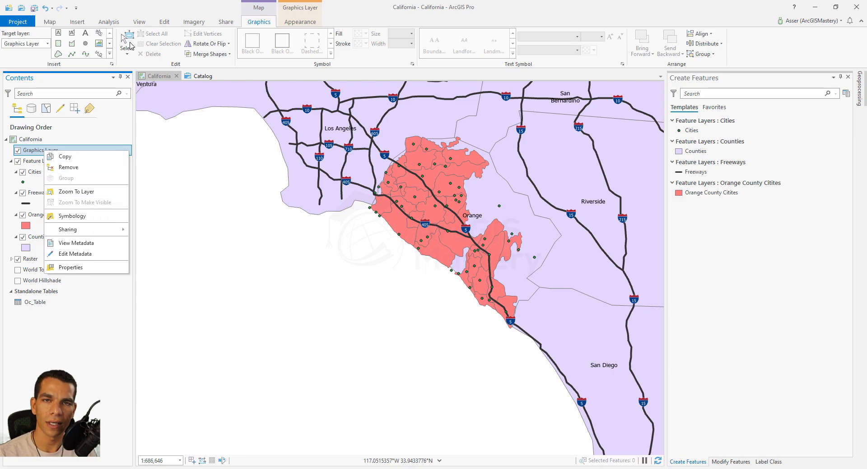
Step: Draw a five-vertex polygon graphic in the ocean just off the Los Angeles coast
{"action": "left_click", "coordinate": [72, 44]}
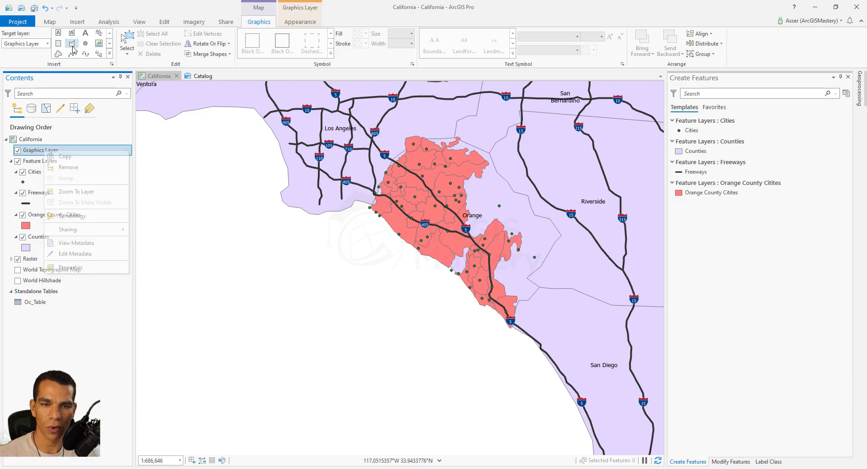
{"action": "left_click", "coordinate": [72, 45]}
{"action": "left_click", "coordinate": [248, 199]}
{"action": "left_click", "coordinate": [278, 236]}
{"action": "left_click", "coordinate": [273, 272]}
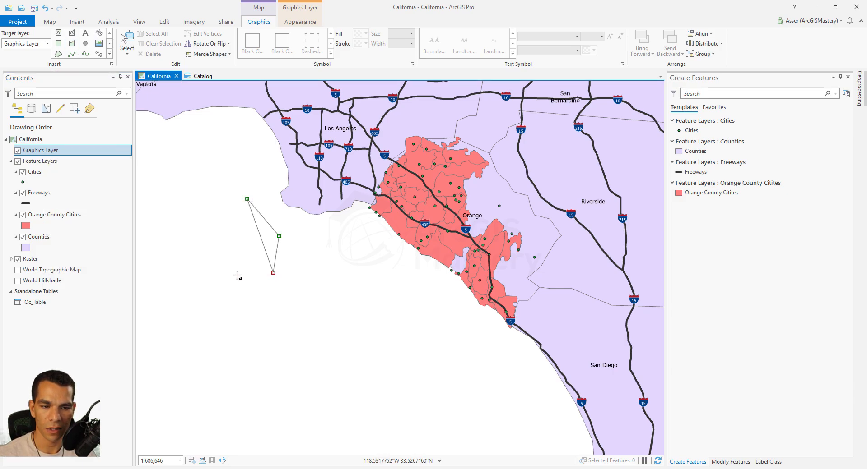
{"action": "left_click", "coordinate": [237, 275]}
{"action": "double_click", "coordinate": [199, 222]}
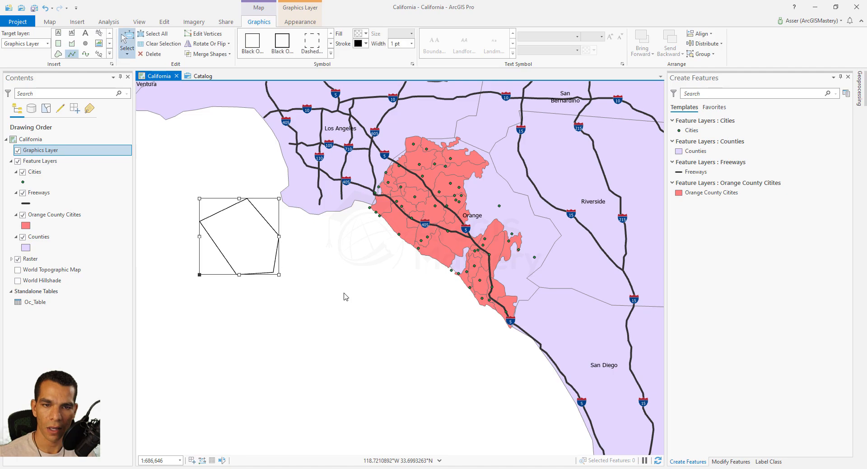
Step: Draw a four-vertex line graphic south of the polygon and place a point graphic between the line and the coast
{"action": "left_click", "coordinate": [369, 343]}
{"action": "left_click", "coordinate": [340, 360]}
{"action": "left_click", "coordinate": [273, 351]}
{"action": "double_click", "coordinate": [223, 317]}
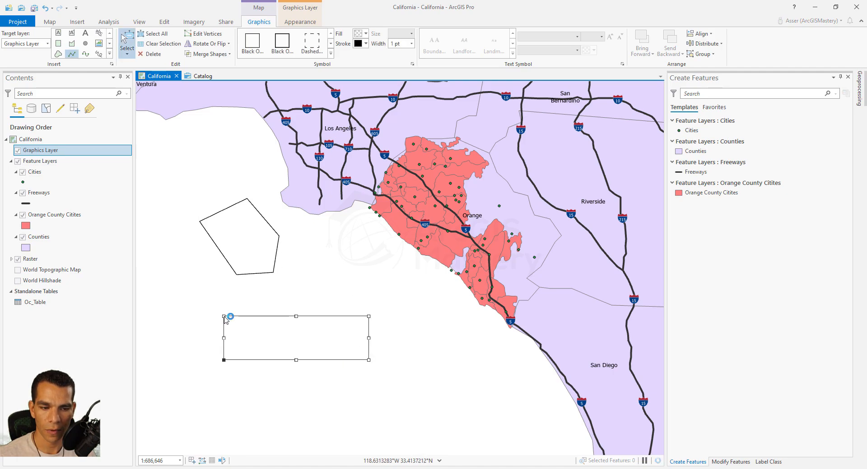
{"action": "left_click", "coordinate": [86, 43]}
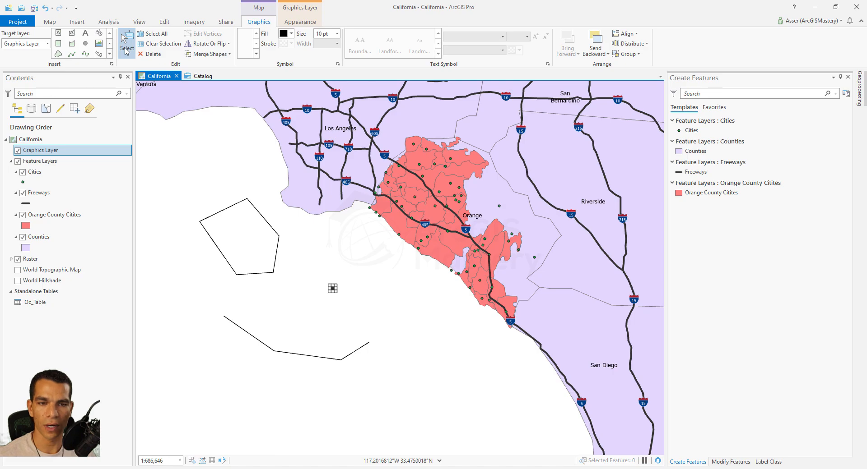
Step: Insert a polygon text graphic reading "sdfssdfsdfsdfsd" in the ocean east of the line graphic
{"action": "left_click", "coordinate": [72, 34]}
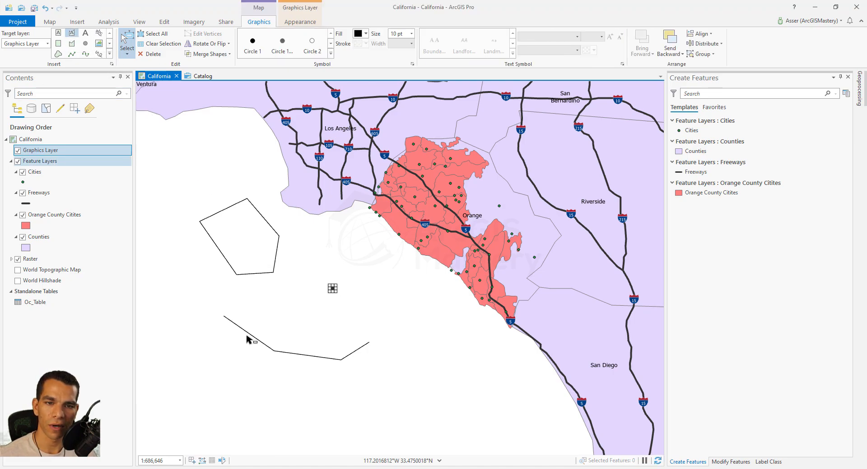
{"action": "left_click", "coordinate": [398, 320]}
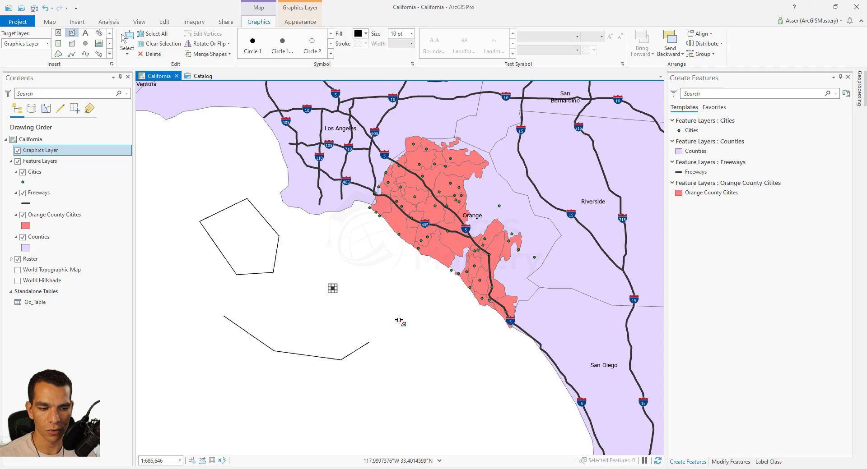
{"action": "left_click", "coordinate": [465, 388]}
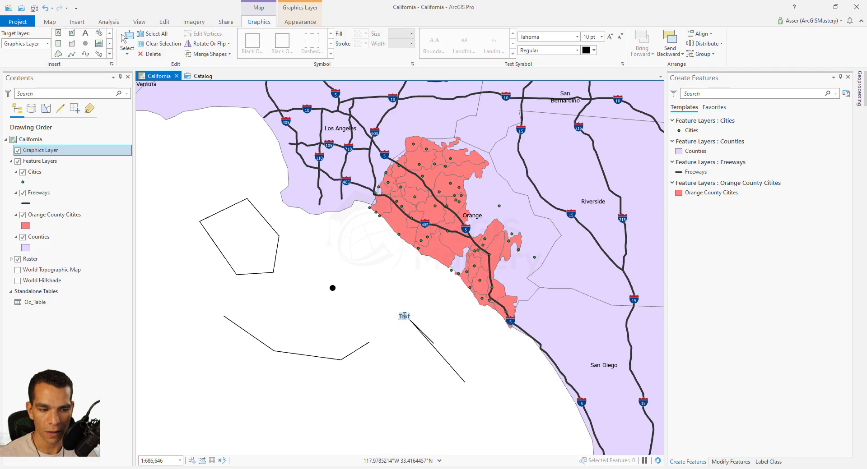
{"action": "type", "text": "sdfssdfsdfsdfsd"}
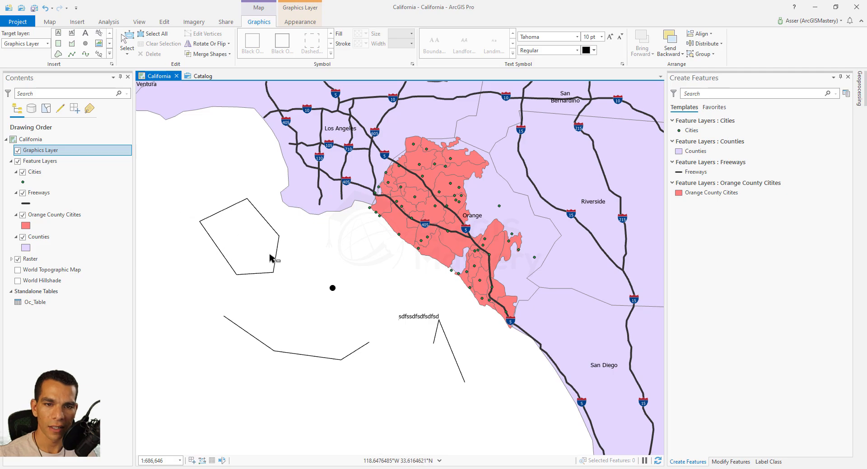
Step: Enlarge the polygon graphic toward the northwest, rotate it slightly clockwise and shift it a little
{"action": "left_click", "coordinate": [128, 41]}
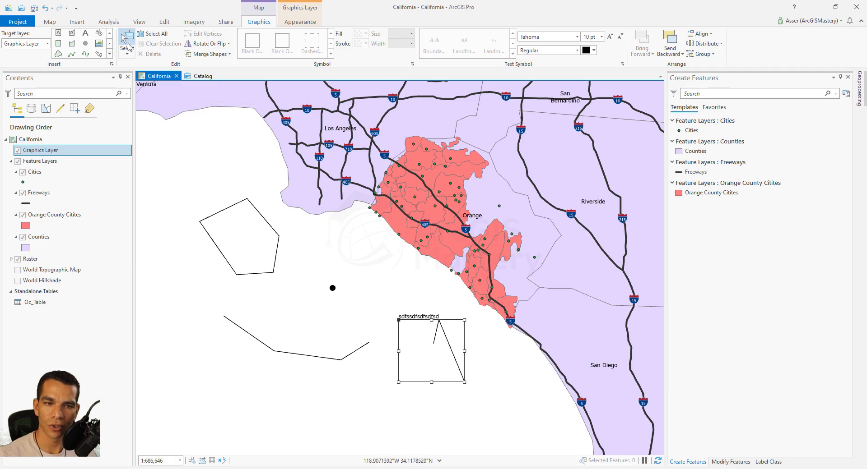
{"action": "left_click", "coordinate": [239, 253]}
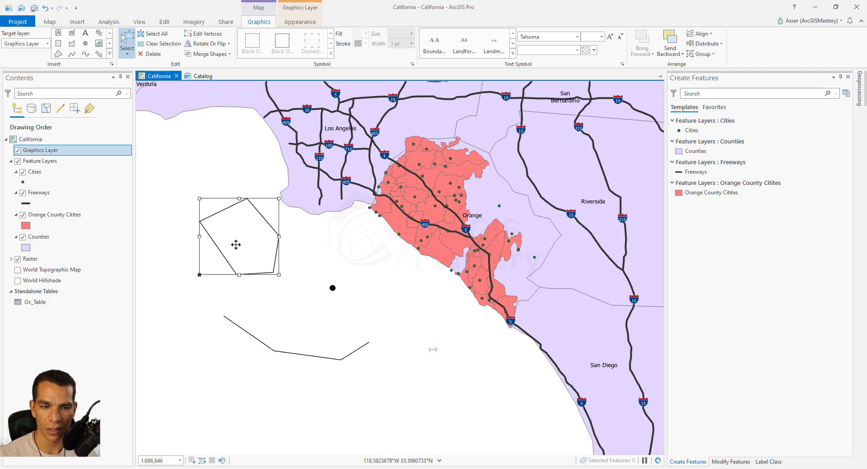
{"action": "left_click_drag", "start_coordinate": [201, 196], "coordinate": [164, 165]}
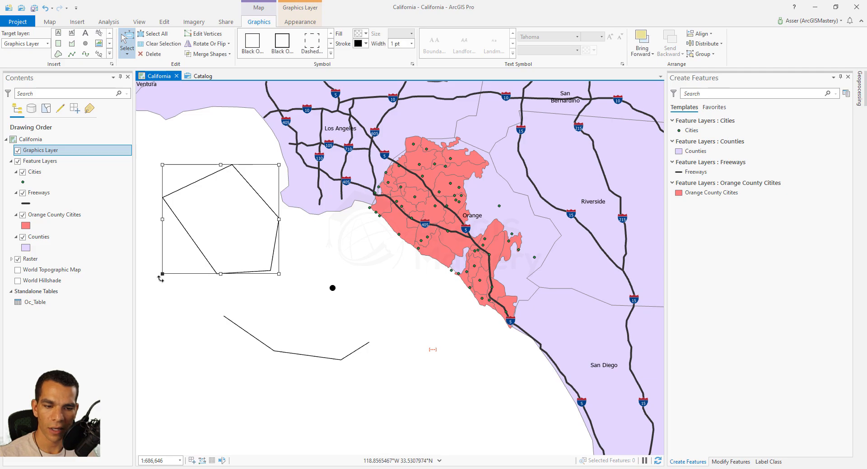
{"action": "mouse_move", "coordinate": [160, 275]}
{"action": "left_mouse_down"}
{"action": "mouse_move", "coordinate": [180, 287]}
{"action": "mouse_move", "coordinate": [162, 284]}
{"action": "mouse_move", "coordinate": [162, 274]}
{"action": "left_mouse_up"}
{"action": "mouse_move", "coordinate": [208, 243]}
{"action": "left_mouse_down"}
{"action": "mouse_move", "coordinate": [223, 253]}
{"action": "mouse_move", "coordinate": [204, 235]}
{"action": "left_mouse_up"}
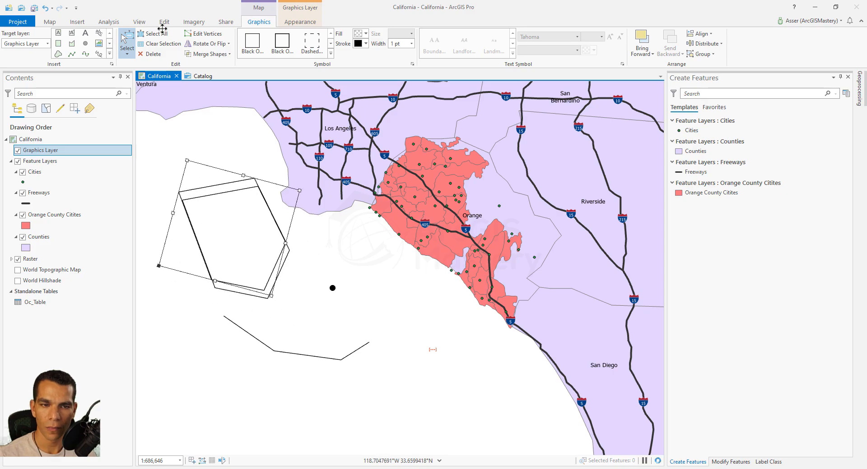
Step: Try selecting all graphics, reselect only the polygon, and examine its rotate, flip and merge options
{"action": "left_click", "coordinate": [156, 34]}
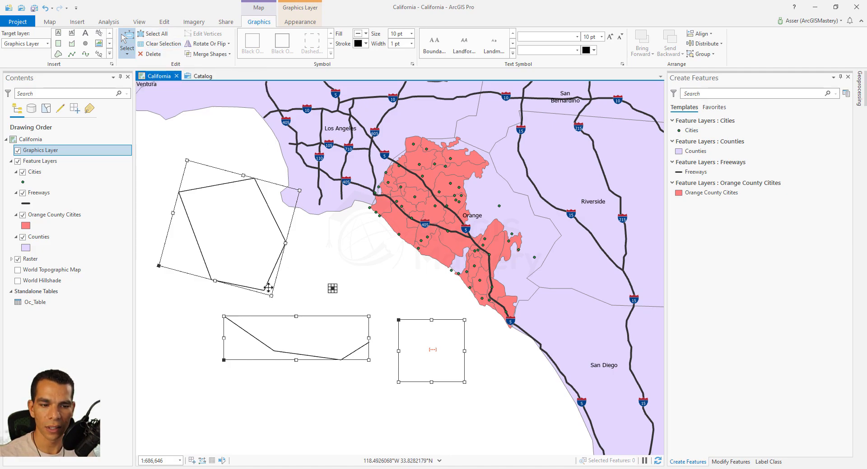
{"action": "left_click", "coordinate": [231, 225]}
{"action": "left_click", "coordinate": [231, 225]}
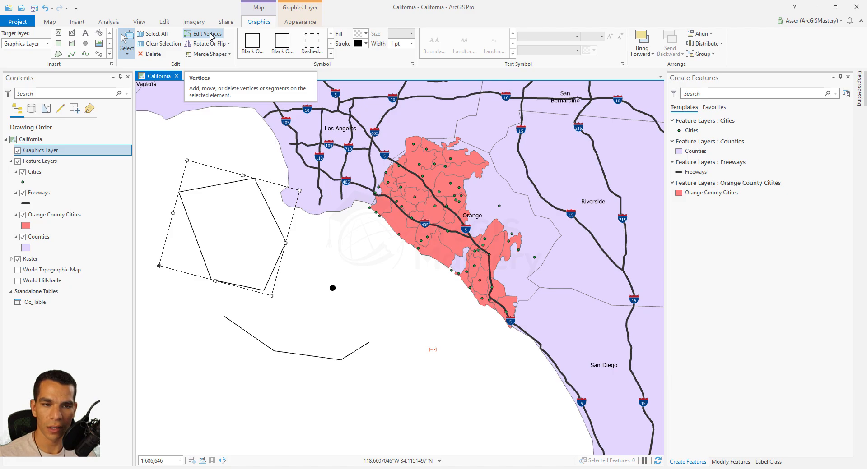
{"action": "left_click", "coordinate": [229, 44]}
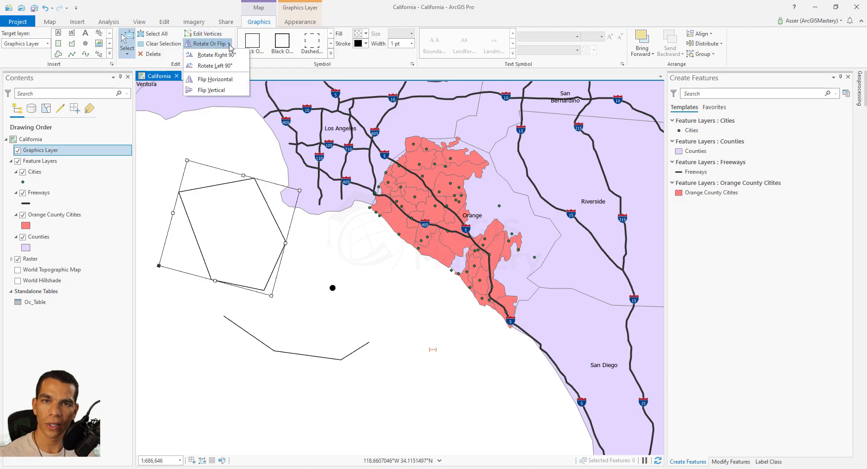
{"action": "left_click", "coordinate": [227, 54]}
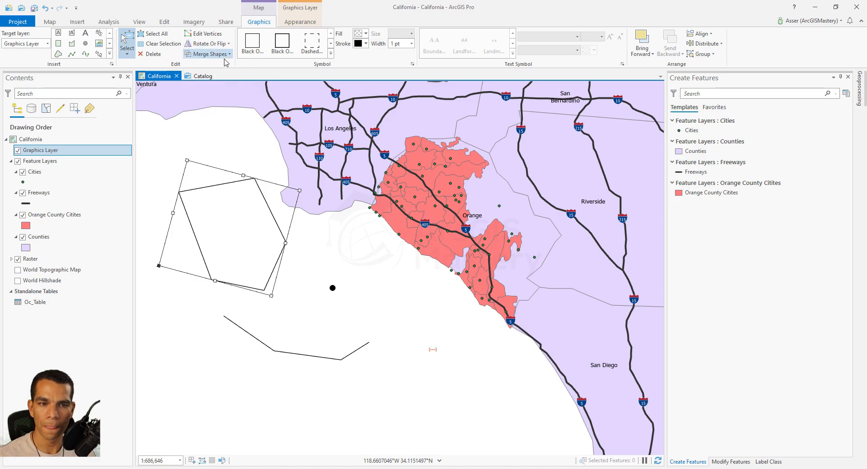
{"action": "left_click", "coordinate": [227, 57]}
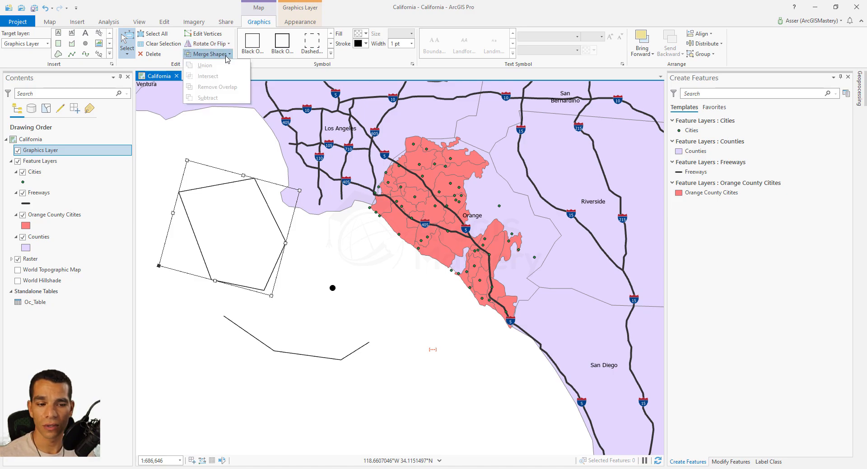
{"action": "left_click", "coordinate": [300, 328]}
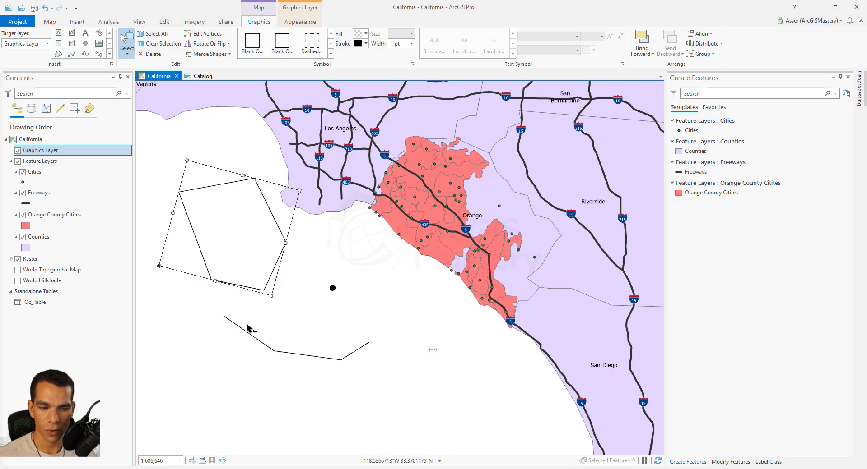
Step: Select the polygon and line graphics together and set their stroke color to red
{"action": "left_click_drag", "start_coordinate": [247, 323], "coordinate": [226, 348]}
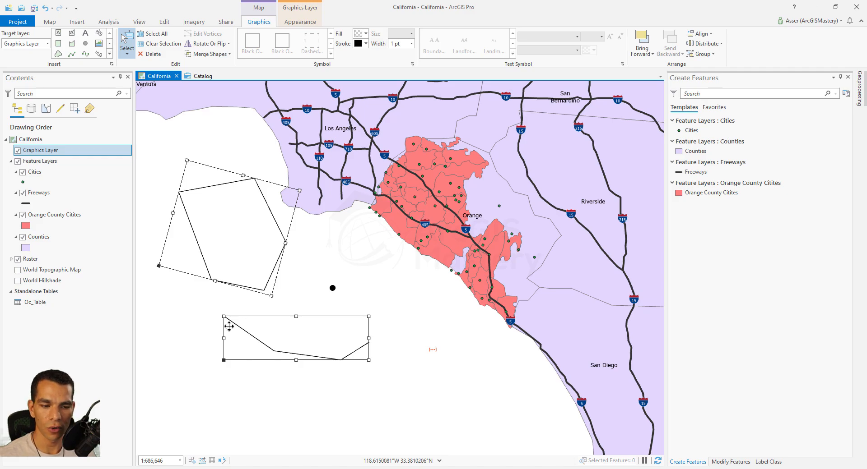
{"action": "left_click", "coordinate": [244, 308]}
{"action": "left_click_drag", "start_coordinate": [244, 246], "coordinate": [183, 282]}
{"action": "left_click_drag", "start_coordinate": [271, 338], "coordinate": [228, 365]}
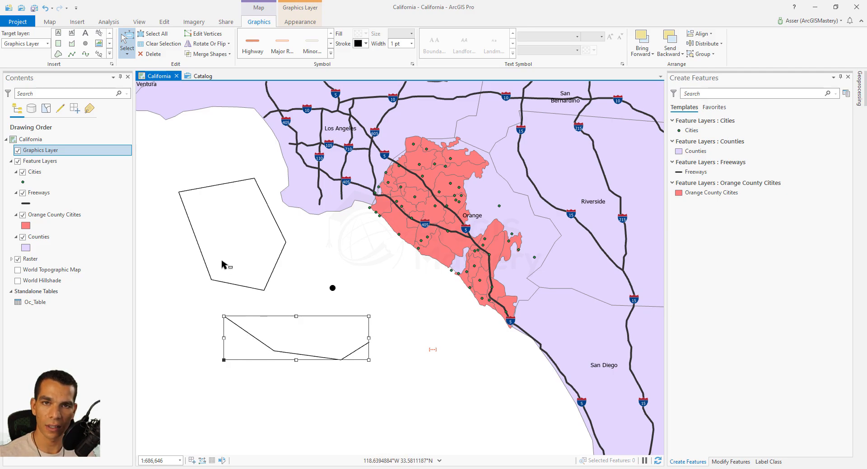
{"action": "left_click", "coordinate": [185, 261]}
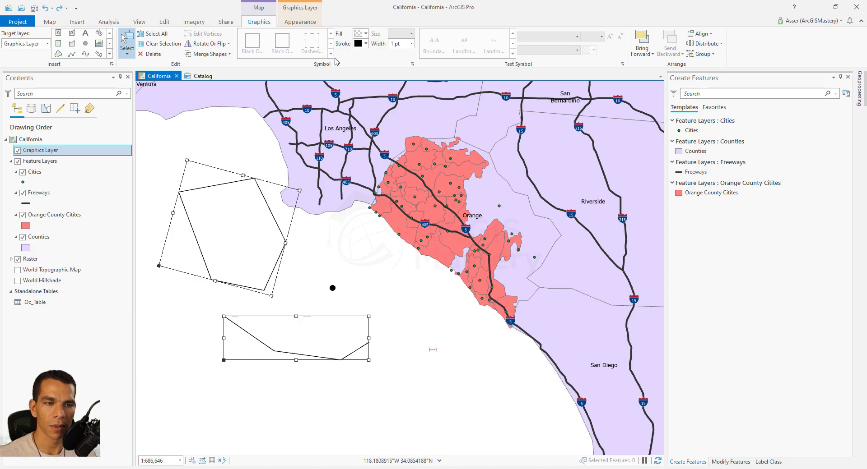
{"action": "left_click", "coordinate": [365, 44]}
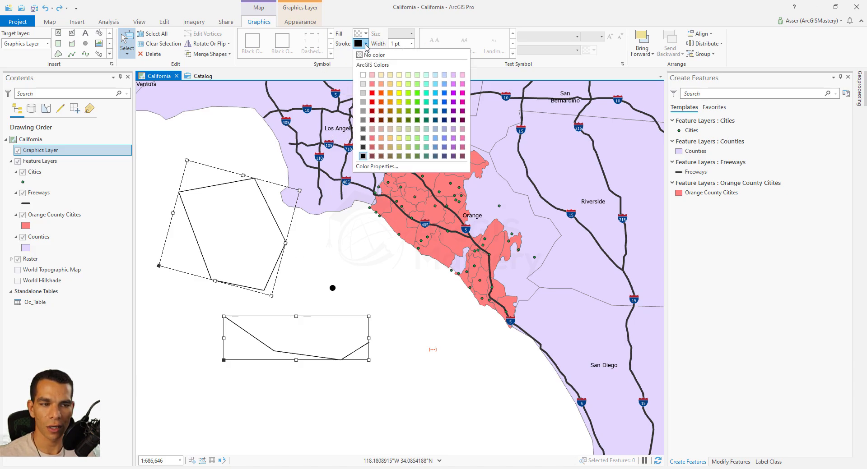
{"action": "left_click", "coordinate": [373, 95]}
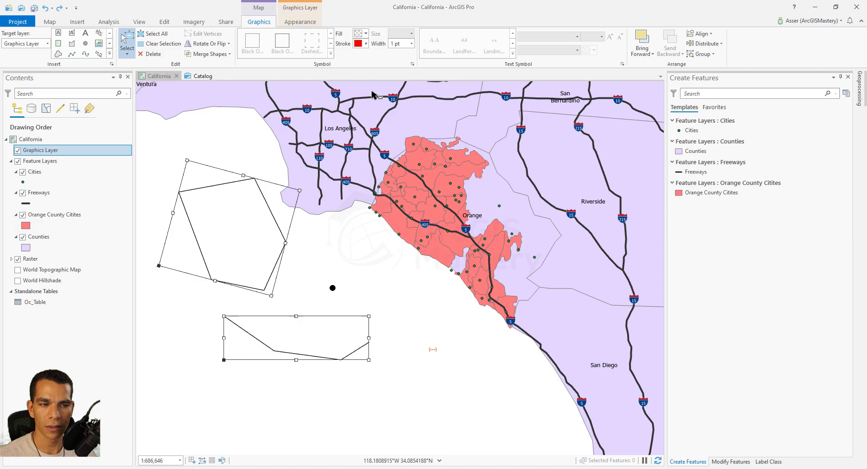
Step: Fill the selected polygon graphic with bright green and set the polygon and line stroke width to 2 pt
{"action": "left_click", "coordinate": [366, 34]}
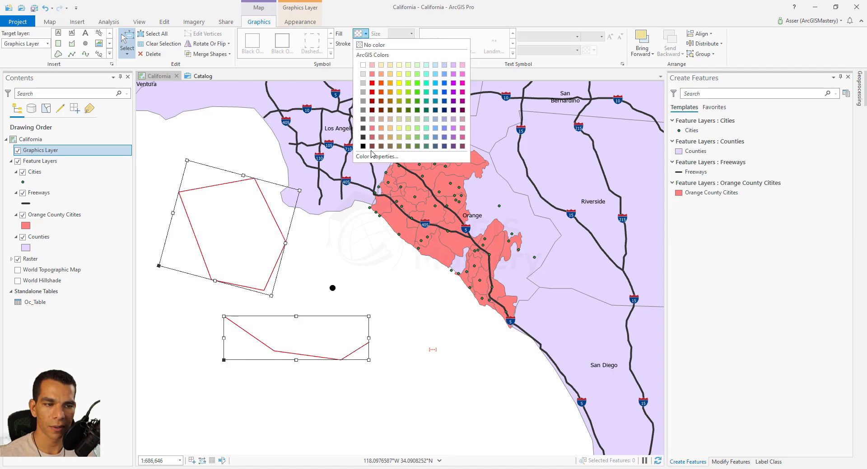
{"action": "left_click", "coordinate": [417, 83]}
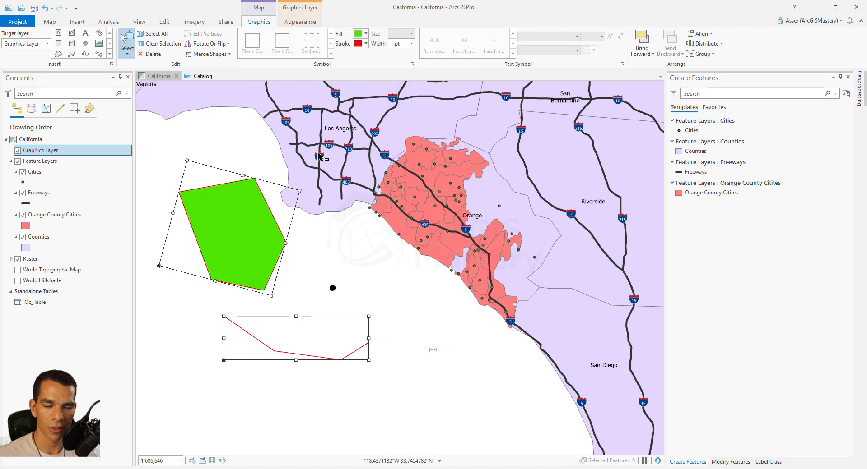
{"action": "left_click", "coordinate": [412, 47]}
{"action": "left_click", "coordinate": [400, 102]}
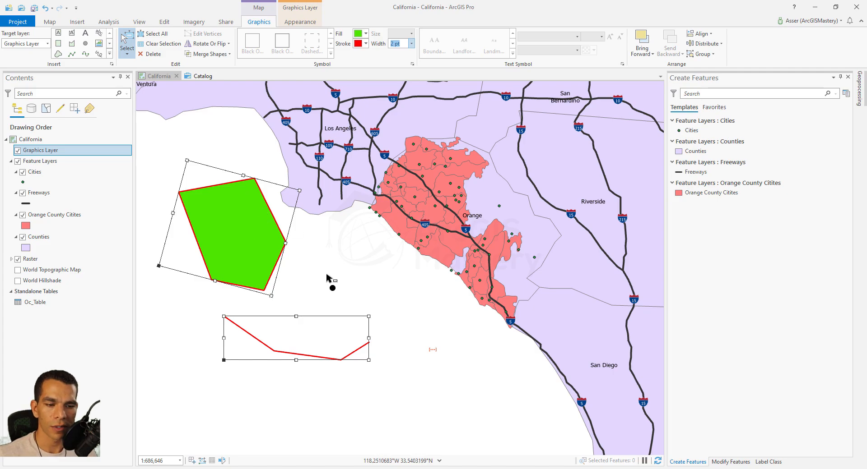
Step: Change the point graphic's symbol to a gray diamond and enlarge it to about 81 pt
{"action": "left_click", "coordinate": [333, 288]}
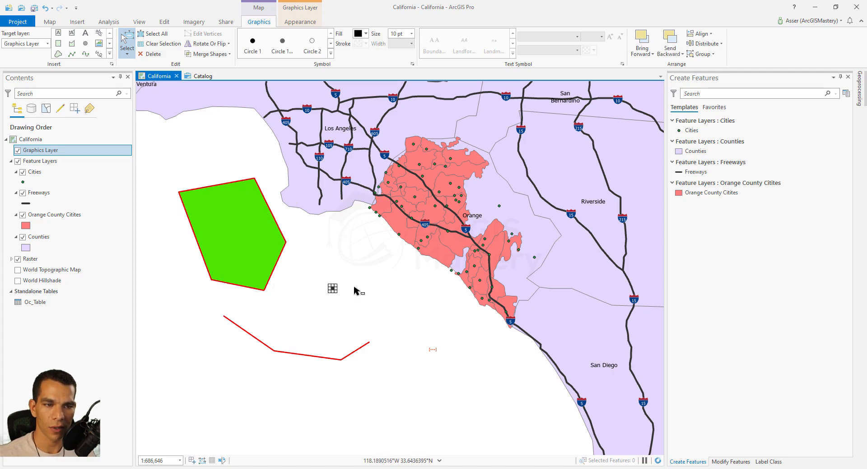
{"action": "left_click_drag", "start_coordinate": [334, 291], "coordinate": [349, 305]}
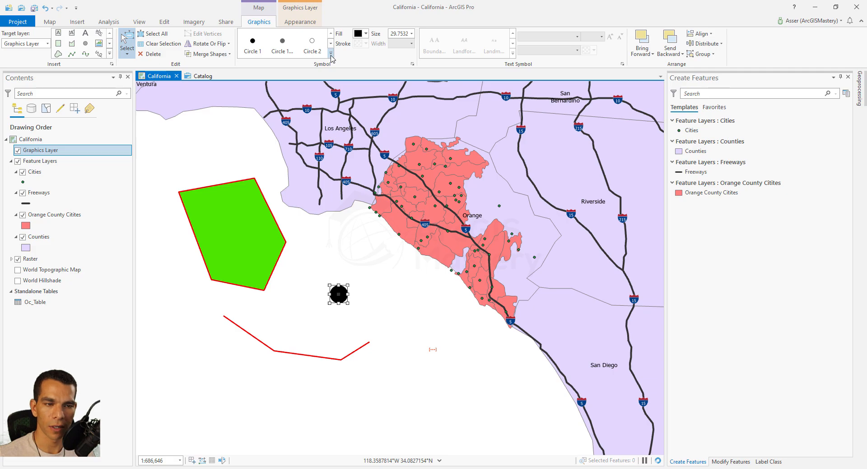
{"action": "left_click", "coordinate": [331, 55]}
{"action": "left_click", "coordinate": [358, 67]}
{"action": "left_click", "coordinate": [331, 55]}
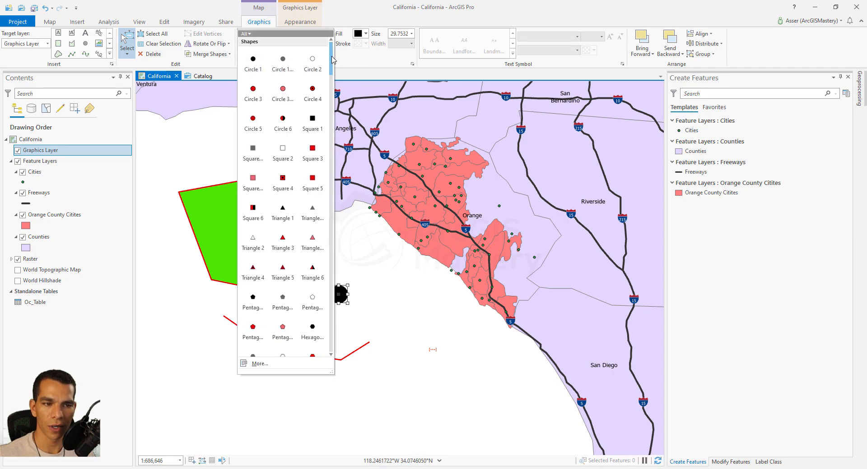
{"action": "left_click_drag", "start_coordinate": [332, 71], "coordinate": [328, 122]}
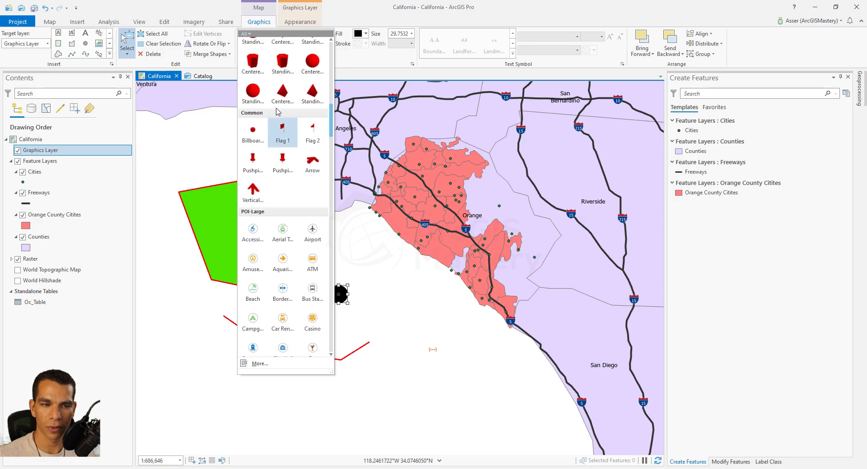
{"action": "scroll", "coordinate": [310, 135], "scroll_direction": "up", "scroll_amount": 6}
{"action": "left_click", "coordinate": [312, 158]}
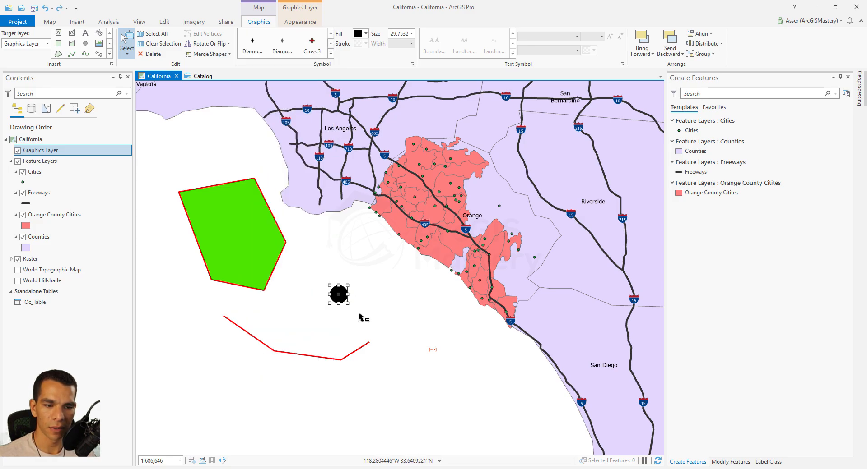
{"action": "left_click_drag", "start_coordinate": [340, 297], "coordinate": [364, 340]}
Step: Examine the preset symbols for the line and polygon graphics, and toggle the Graphics Layer's visibility off and on
{"action": "left_click", "coordinate": [325, 357]}
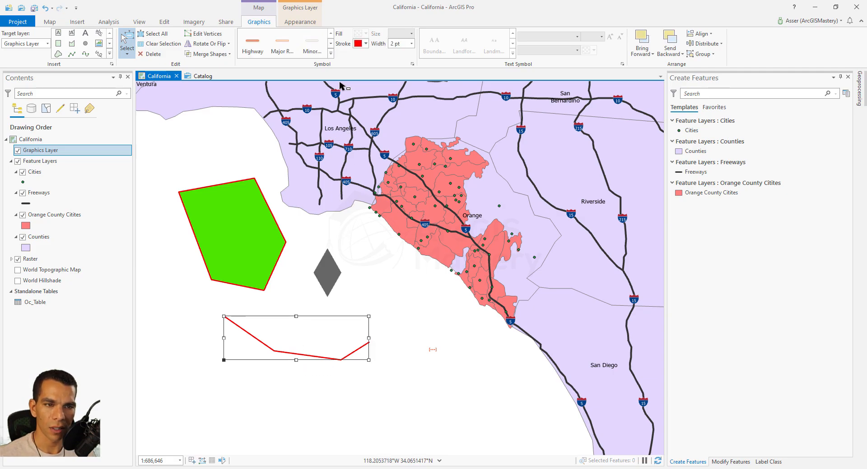
{"action": "left_click", "coordinate": [330, 54]}
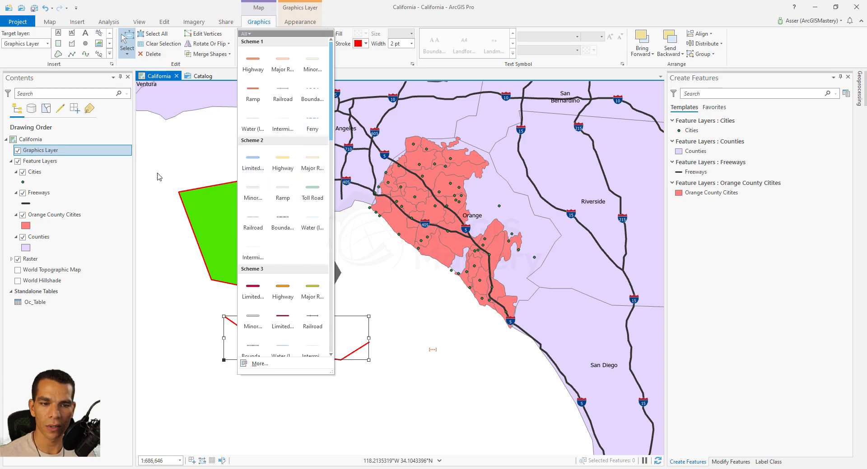
{"action": "left_click", "coordinate": [210, 223]}
{"action": "left_click", "coordinate": [221, 216]}
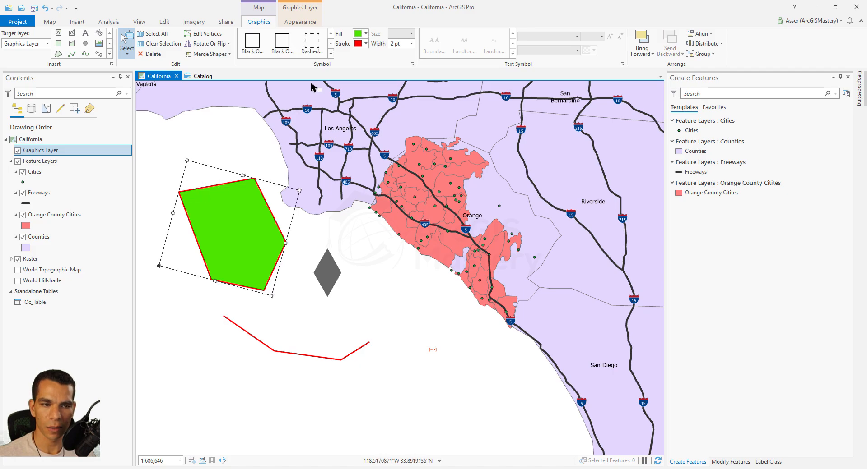
{"action": "left_click", "coordinate": [330, 53]}
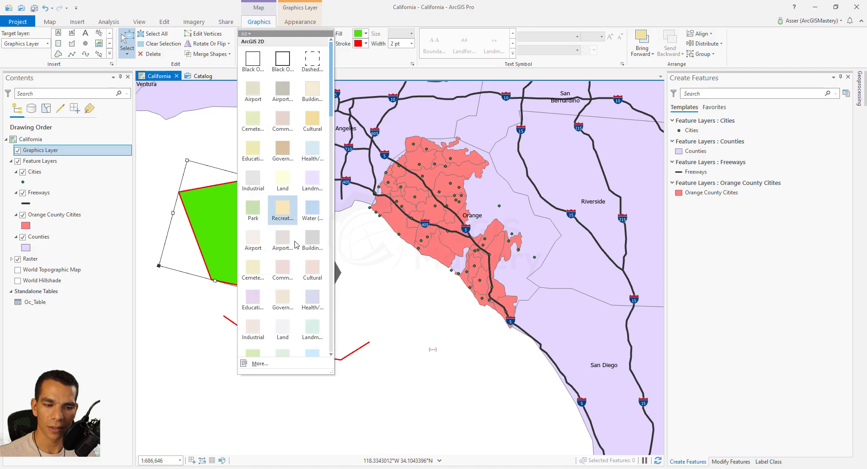
{"action": "left_click", "coordinate": [400, 305]}
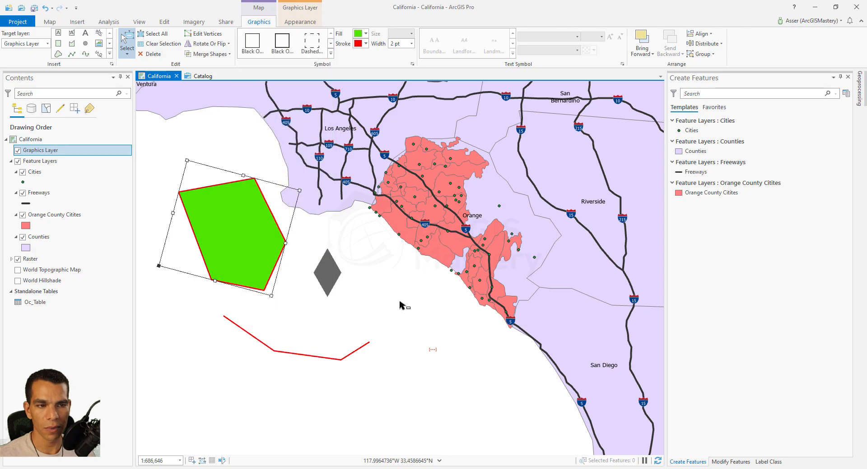
{"action": "left_click", "coordinate": [17, 151]}
{"action": "left_click", "coordinate": [17, 150]}
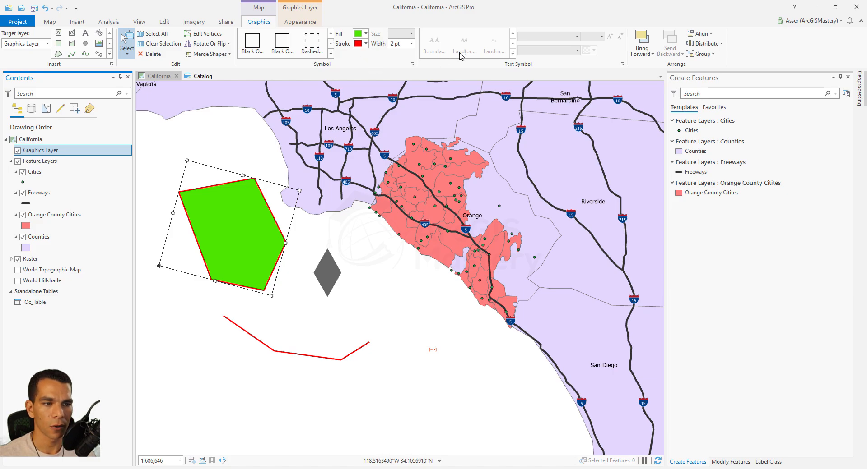
Step: Select the polygon text graphic east of the line and examine the available text symbol presets
{"action": "left_click", "coordinate": [454, 366]}
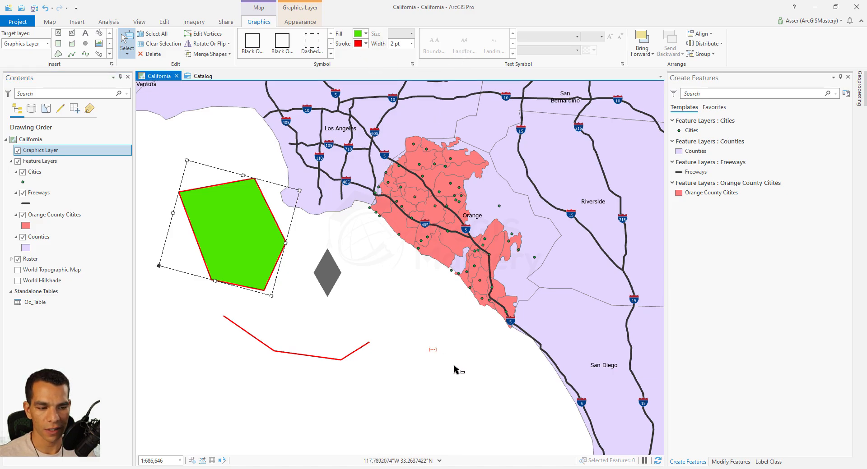
{"action": "left_click", "coordinate": [453, 366]}
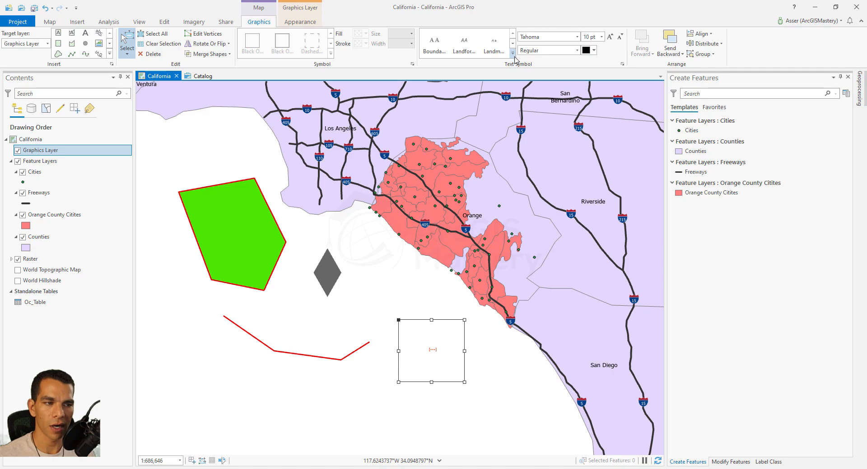
{"action": "left_click", "coordinate": [512, 53]}
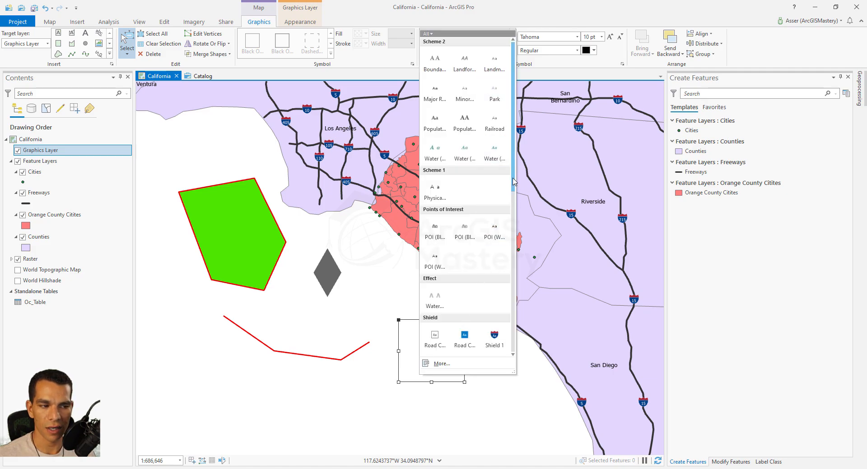
{"action": "scroll", "coordinate": [514, 182], "scroll_direction": "down", "scroll_amount": 5}
{"action": "scroll", "coordinate": [513, 182], "scroll_direction": "up", "scroll_amount": 5}
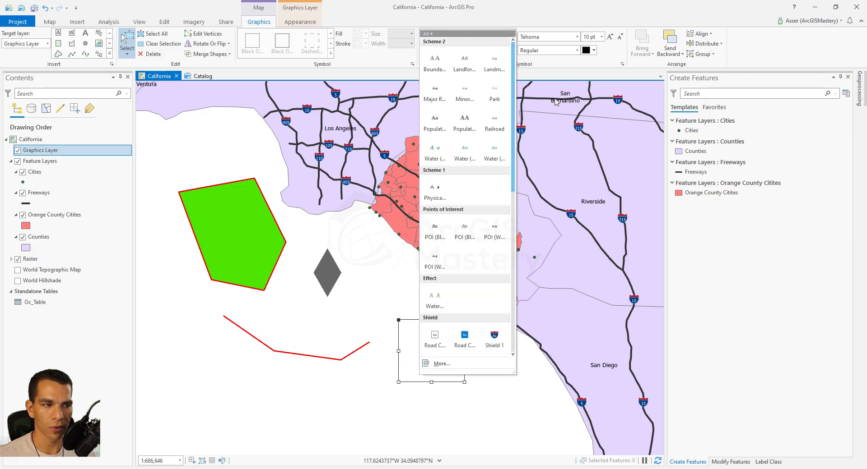
{"action": "left_click", "coordinate": [564, 68]}
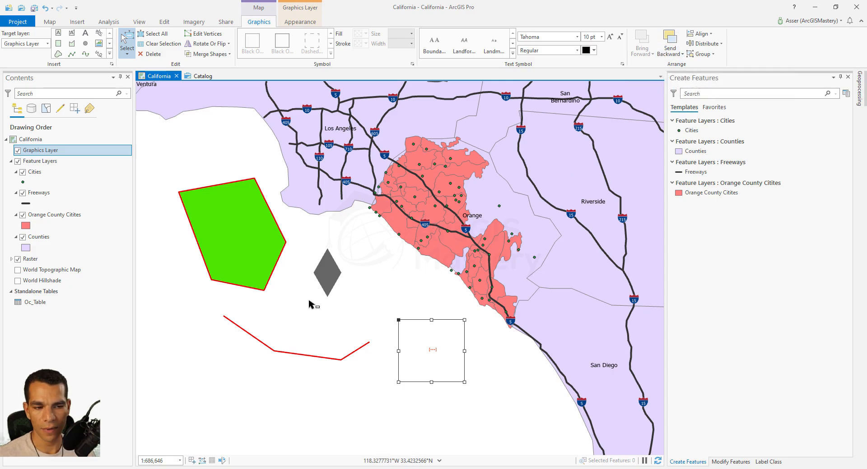
Step: Move the gray diamond graphic onto the middle of the green polygon
{"action": "left_click", "coordinate": [335, 291]}
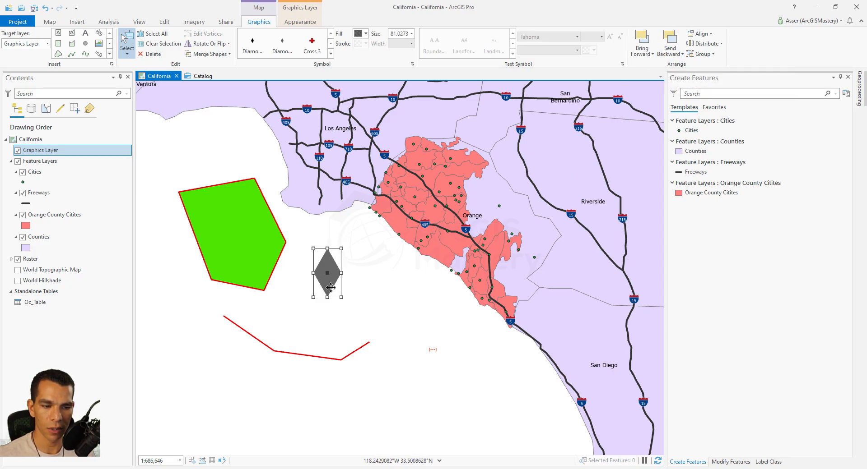
{"action": "left_click_drag", "start_coordinate": [334, 290], "coordinate": [243, 261]}
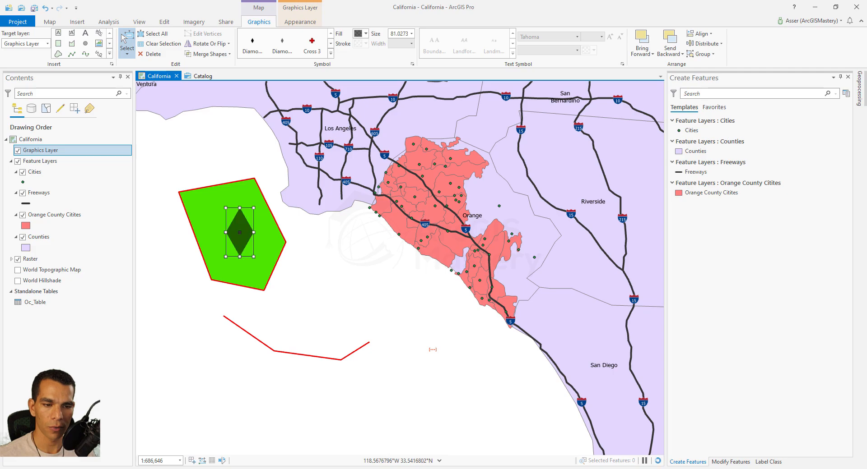
Step: Bring the green polygon forward over the diamond, and send it backward behind the diamond again
{"action": "left_click", "coordinate": [273, 256]}
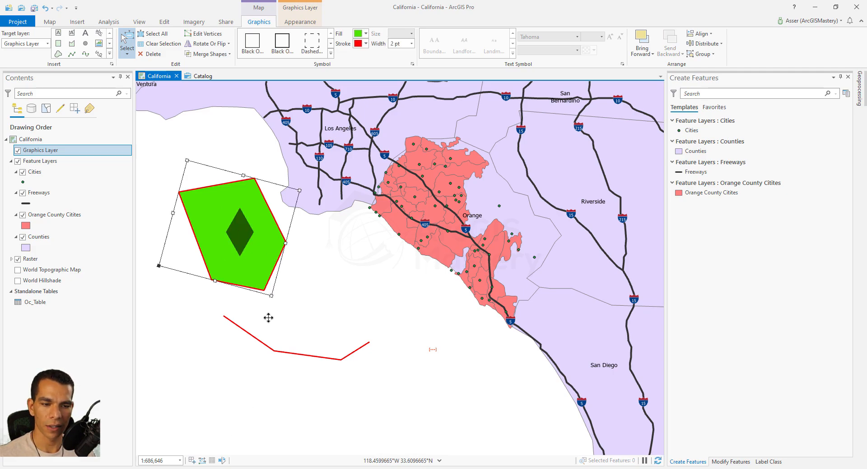
{"action": "left_click", "coordinate": [642, 40]}
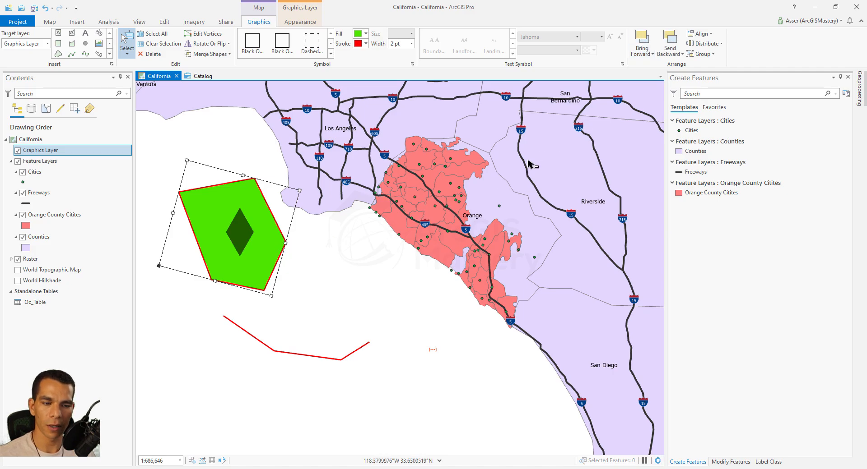
{"action": "left_click", "coordinate": [641, 42]}
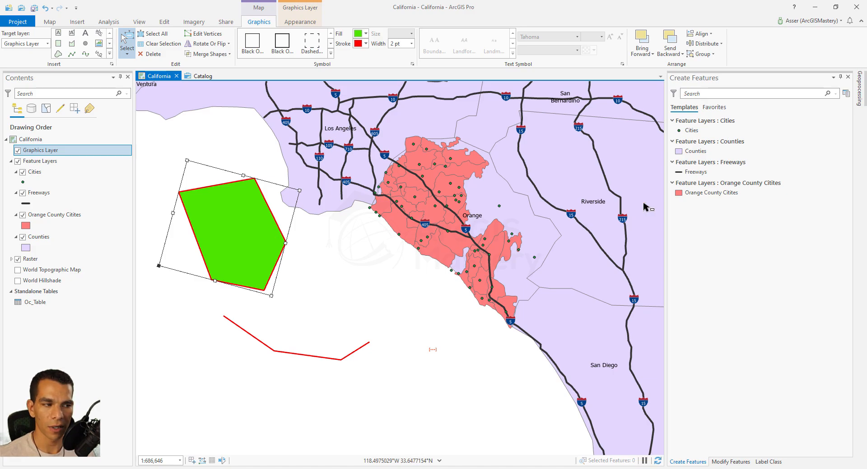
{"action": "left_click", "coordinate": [675, 41]}
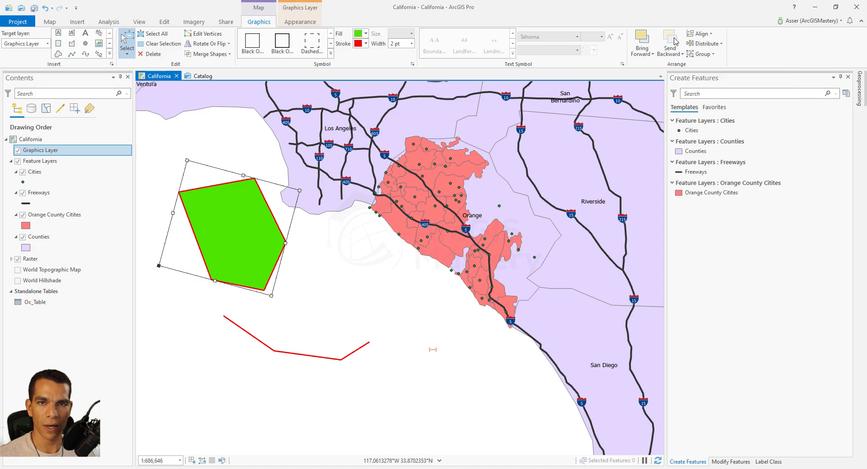
Step: Select the green polygon and the diamond together and align them with Align Center
{"action": "left_click", "coordinate": [700, 34]}
{"action": "left_click", "coordinate": [340, 294]}
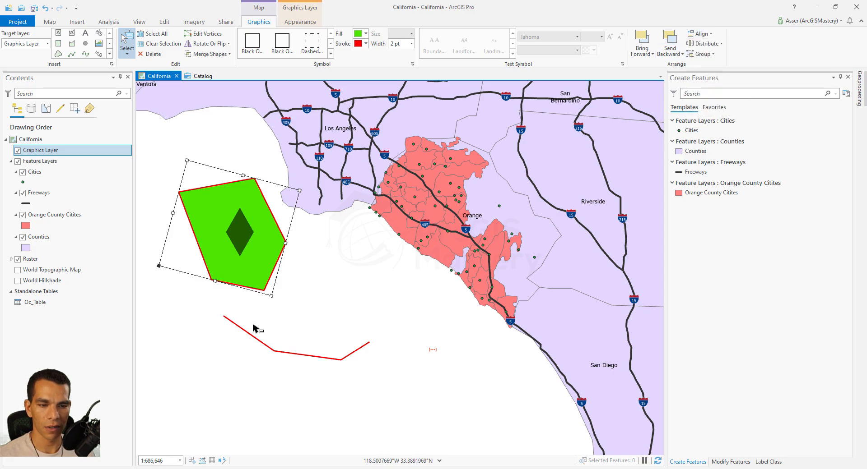
{"action": "left_click", "coordinate": [284, 321]}
{"action": "left_click", "coordinate": [199, 215]}
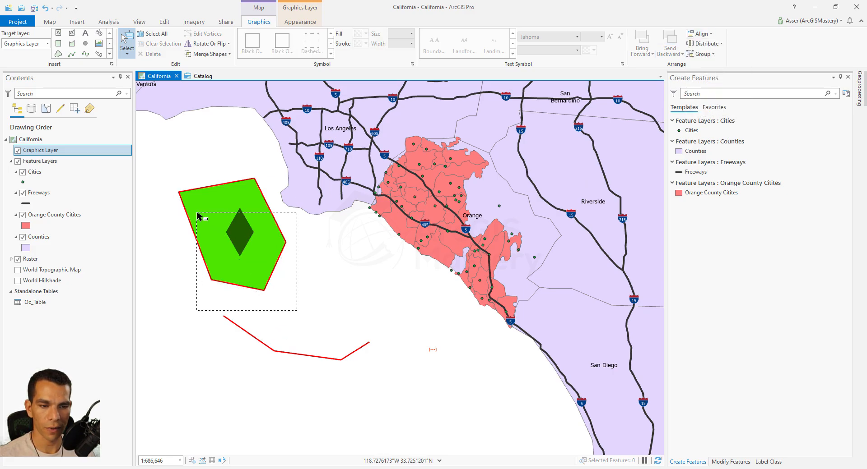
{"action": "left_click", "coordinate": [707, 33]}
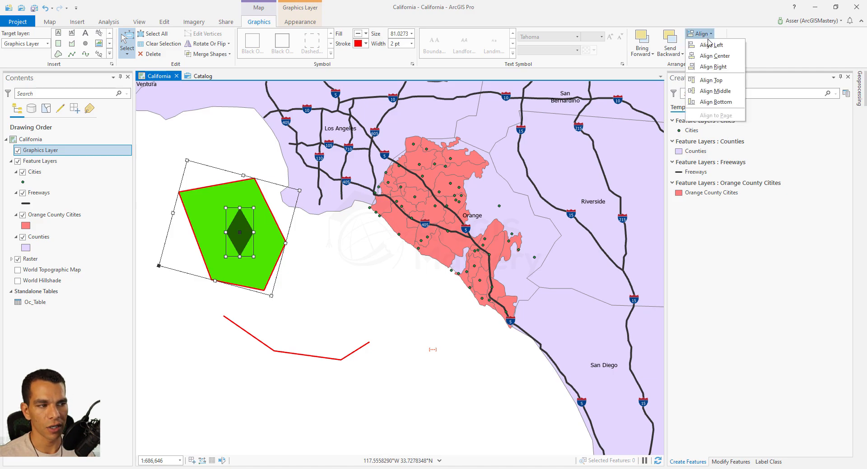
{"action": "left_click", "coordinate": [713, 56]}
Step: Examine the alignment and distribution options for the selected polygon and diamond
{"action": "left_click", "coordinate": [708, 36]}
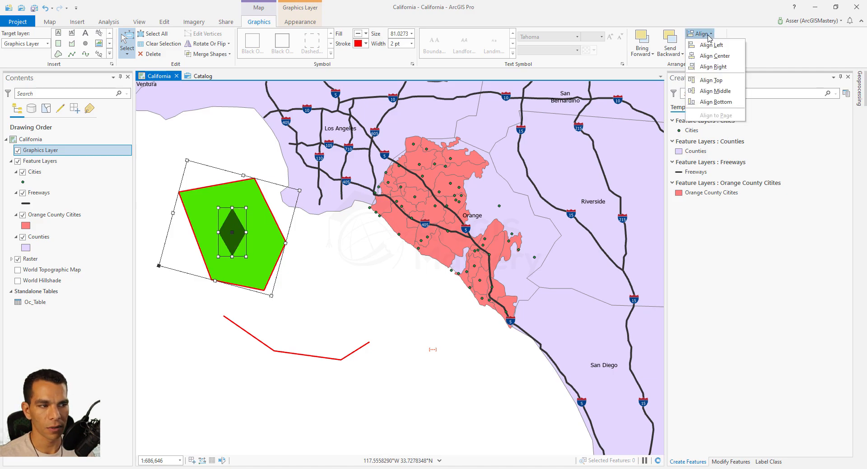
{"action": "left_click", "coordinate": [707, 36]}
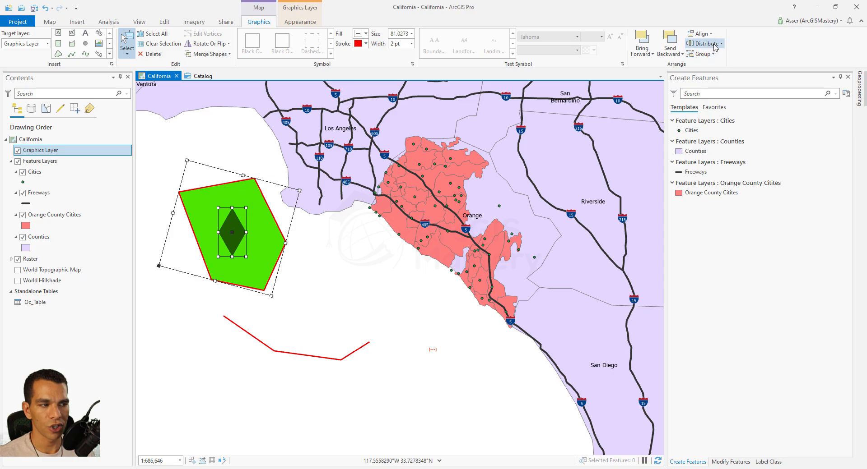
{"action": "left_click", "coordinate": [714, 44]}
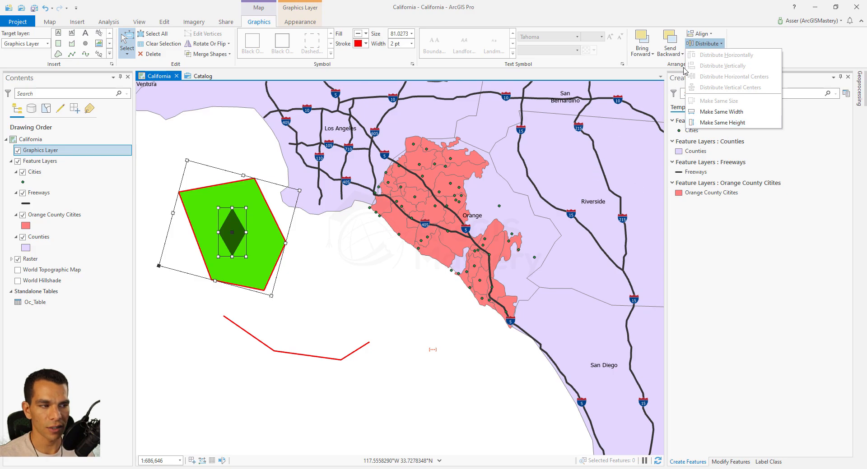
{"action": "left_click", "coordinate": [704, 45]}
Step: Group the polygon and diamond, and move the group slightly southwest of its original place in the ocean
{"action": "left_click", "coordinate": [709, 54]}
{"action": "left_click", "coordinate": [710, 67]}
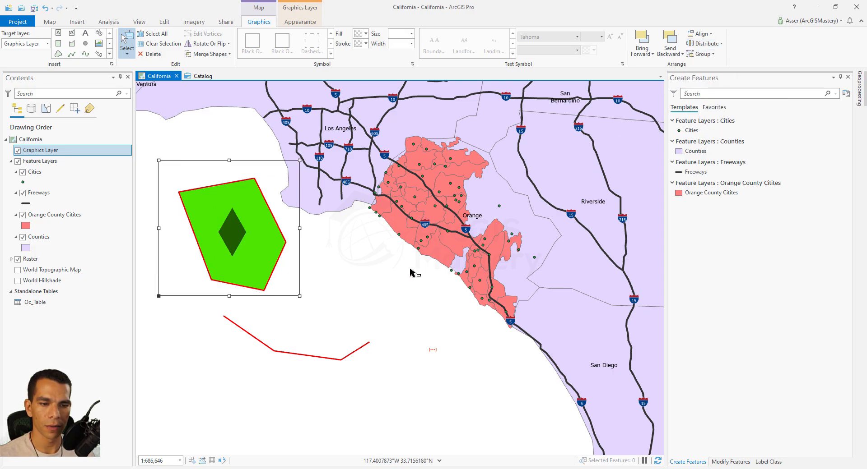
{"action": "left_click_drag", "start_coordinate": [279, 268], "coordinate": [339, 304]}
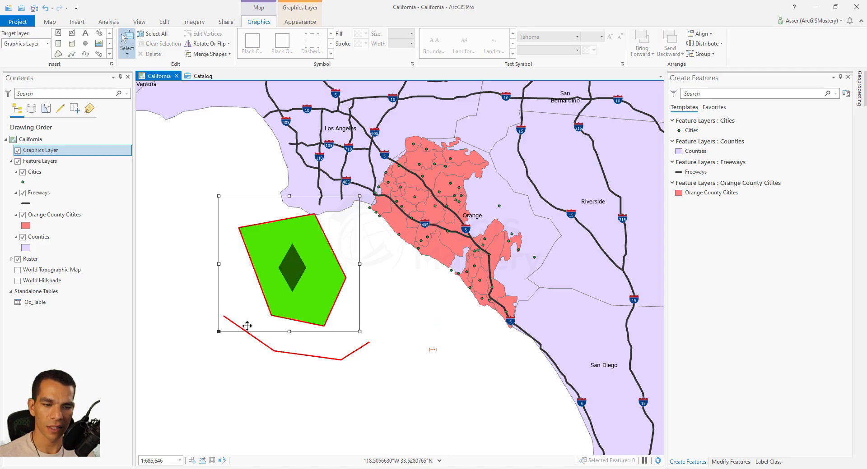
{"action": "left_click_drag", "start_coordinate": [326, 284], "coordinate": [242, 261]}
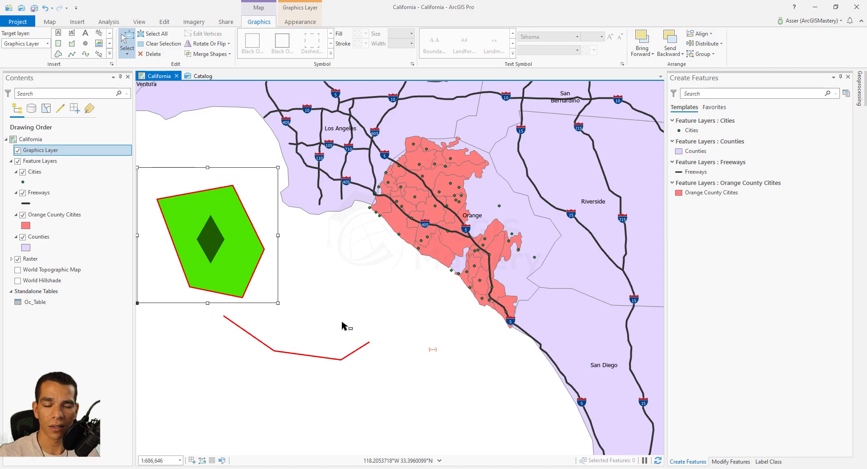
Step: Open the sharing options of the Graphics Layer
{"action": "right_click", "coordinate": [57, 151]}
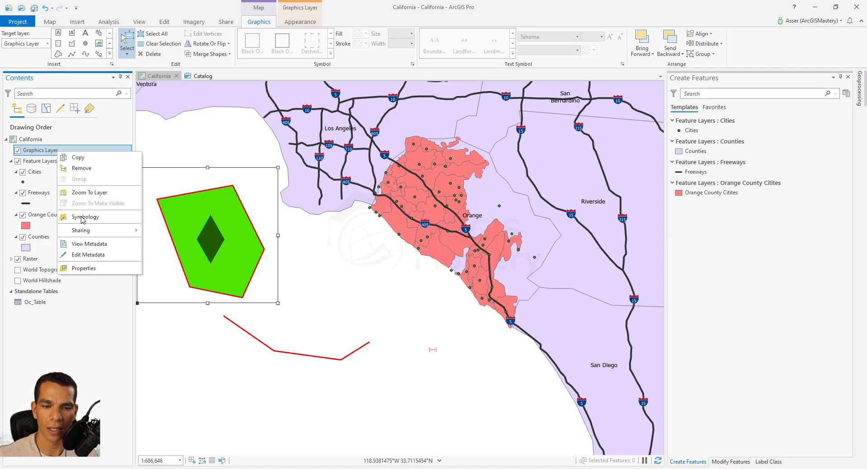
{"action": "mouse_move", "coordinate": [110, 237]}
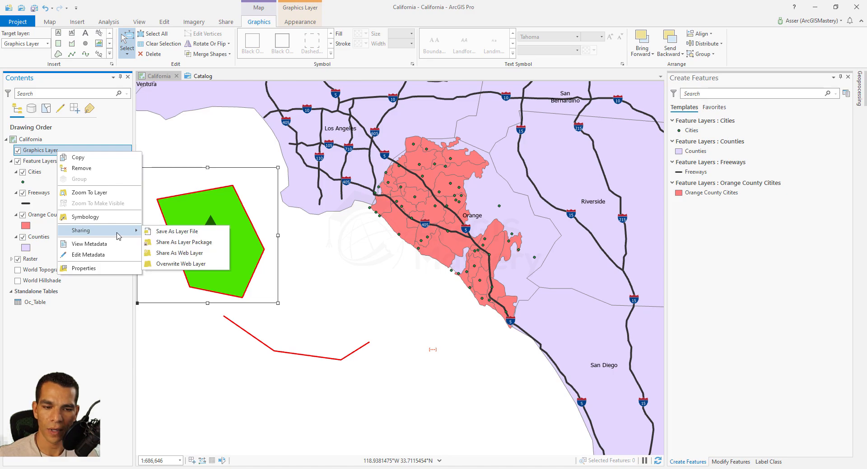